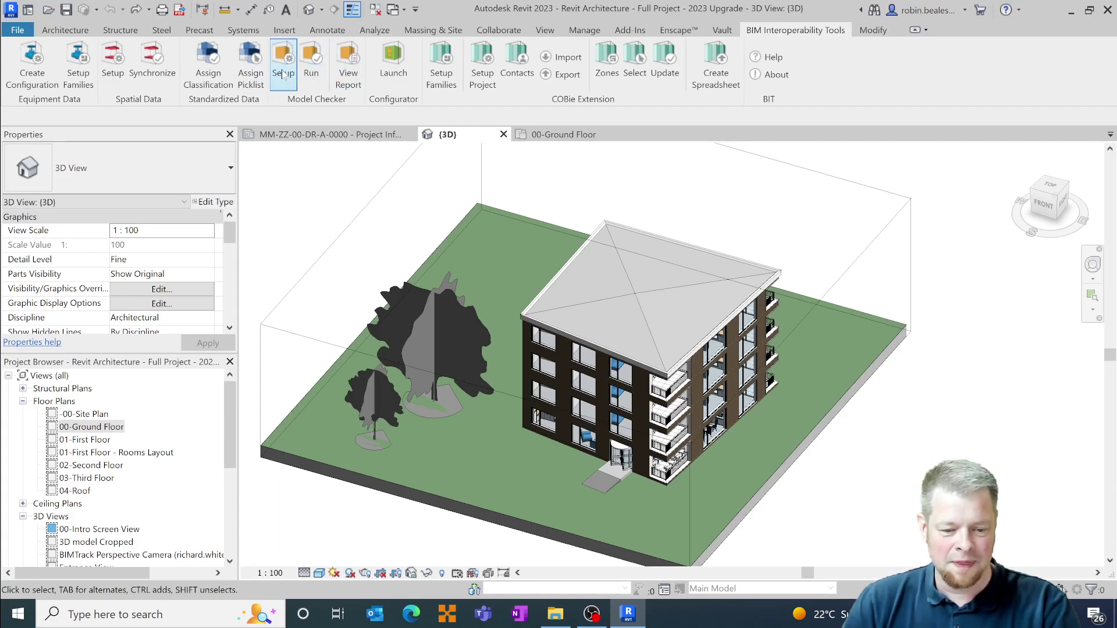
Step: In Model Checker setup, pick the Revit 2023 Best Practices checkset from the Public Library
left_click(281, 69)
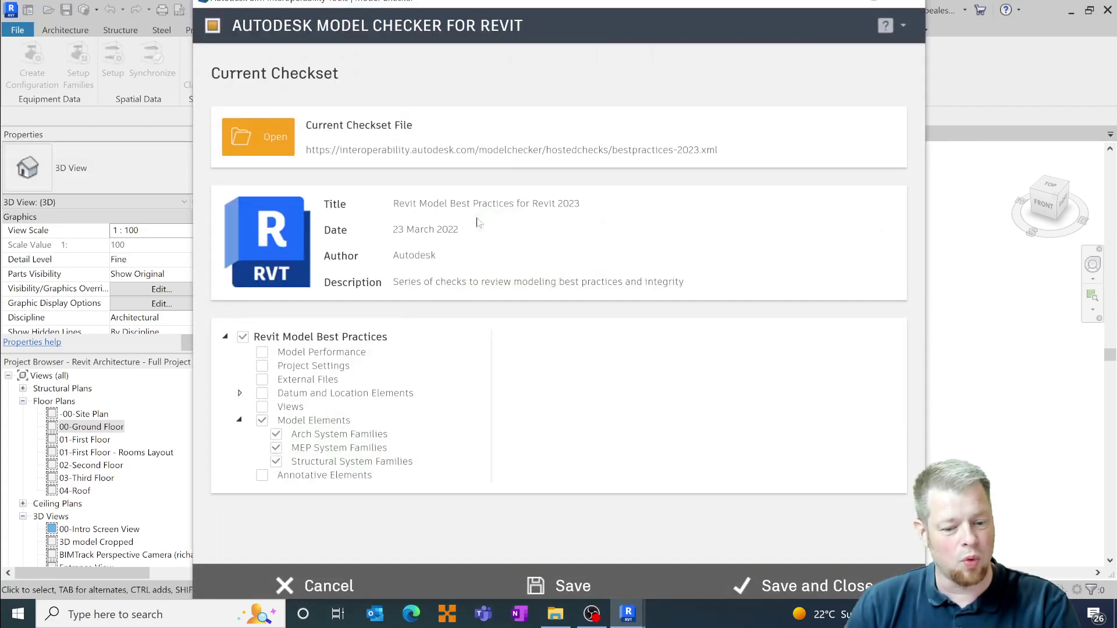
left_click(236, 141)
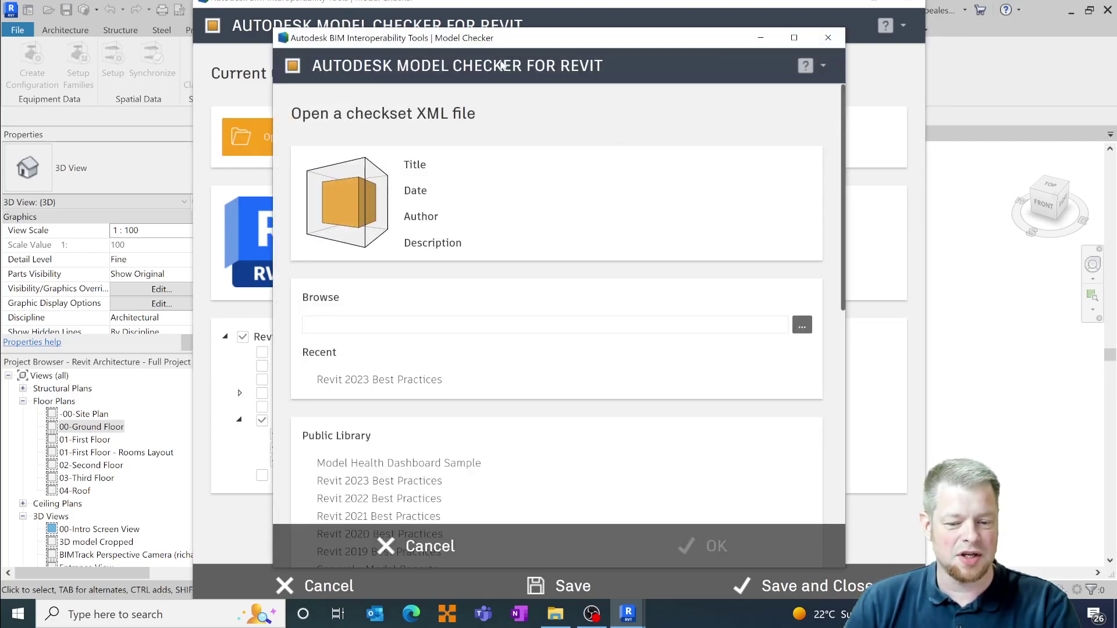
left_click_drag(505, 46, 502, 36)
scroll(525, 275, "down", 1)
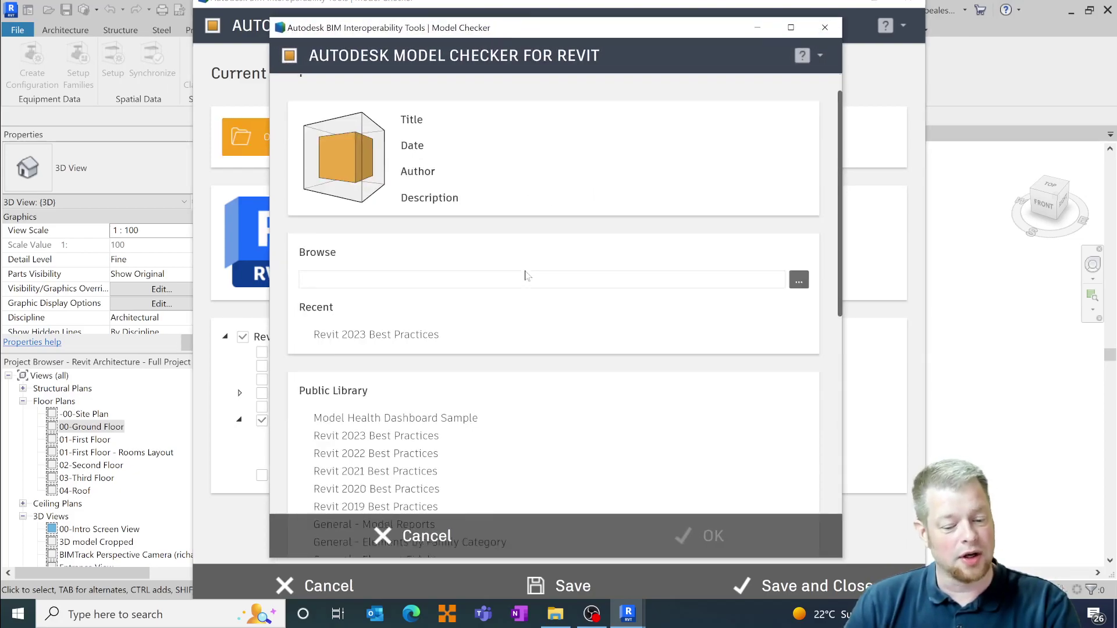
scroll(525, 278, "down", 3)
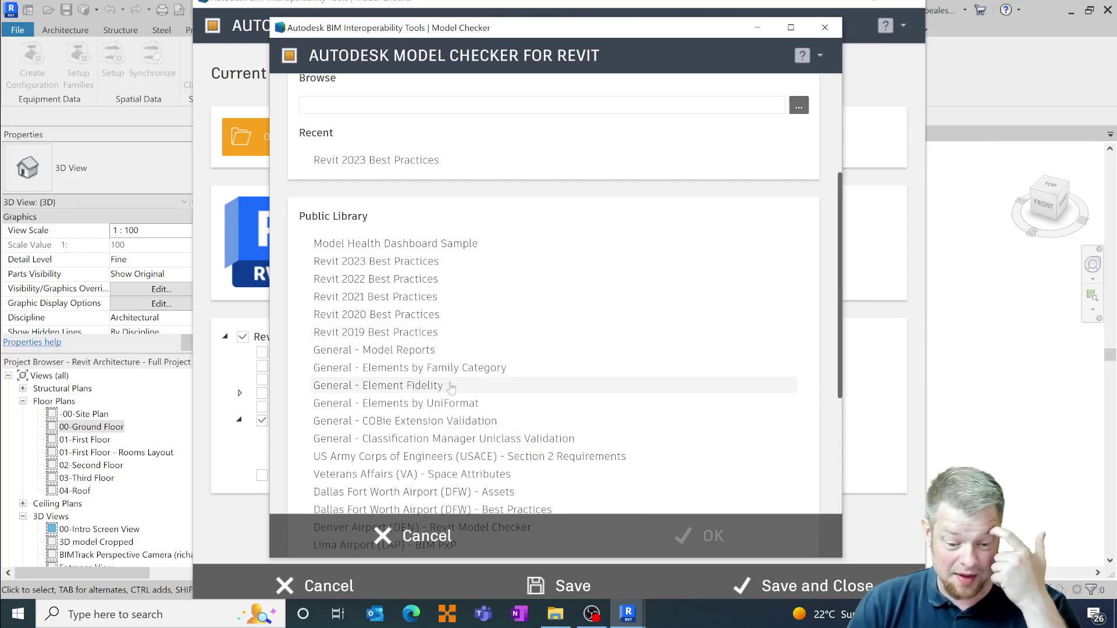
left_click(380, 263)
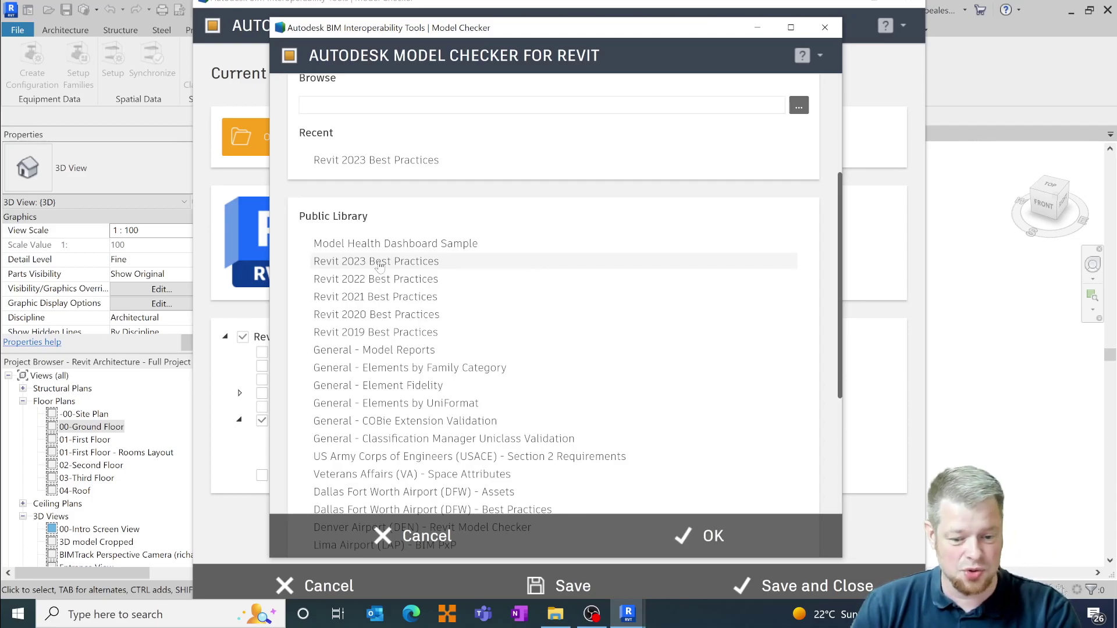
Step: Load the Revit 2023 Best Practices checkset and browse its Model Performance checks, like File Size and Warnings
left_click(709, 534)
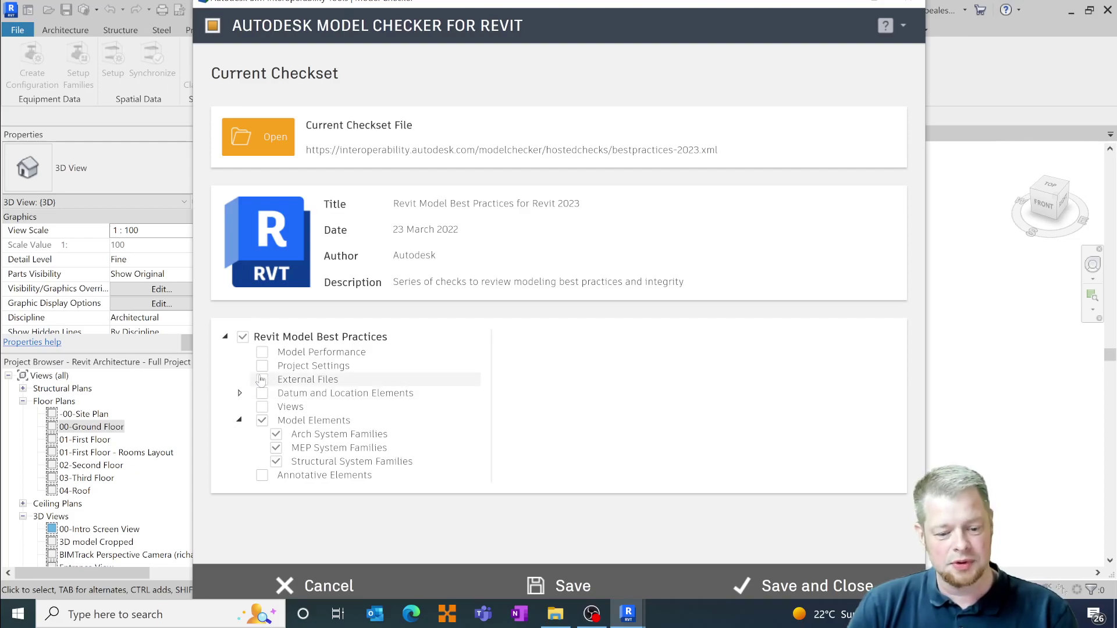
left_click(311, 354)
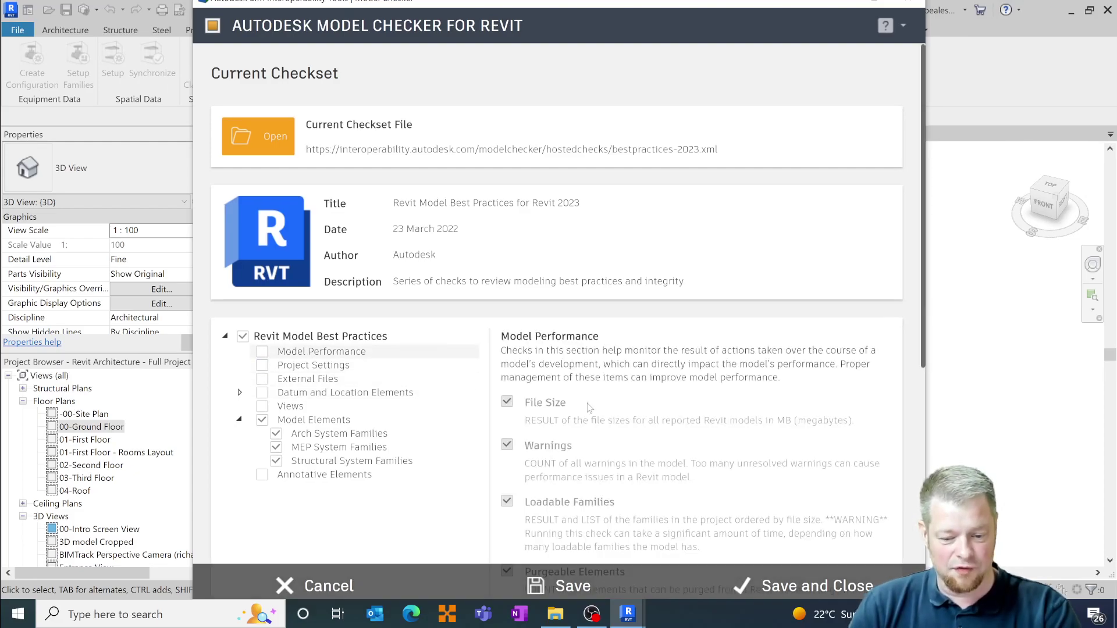
scroll(601, 429, "down", 2)
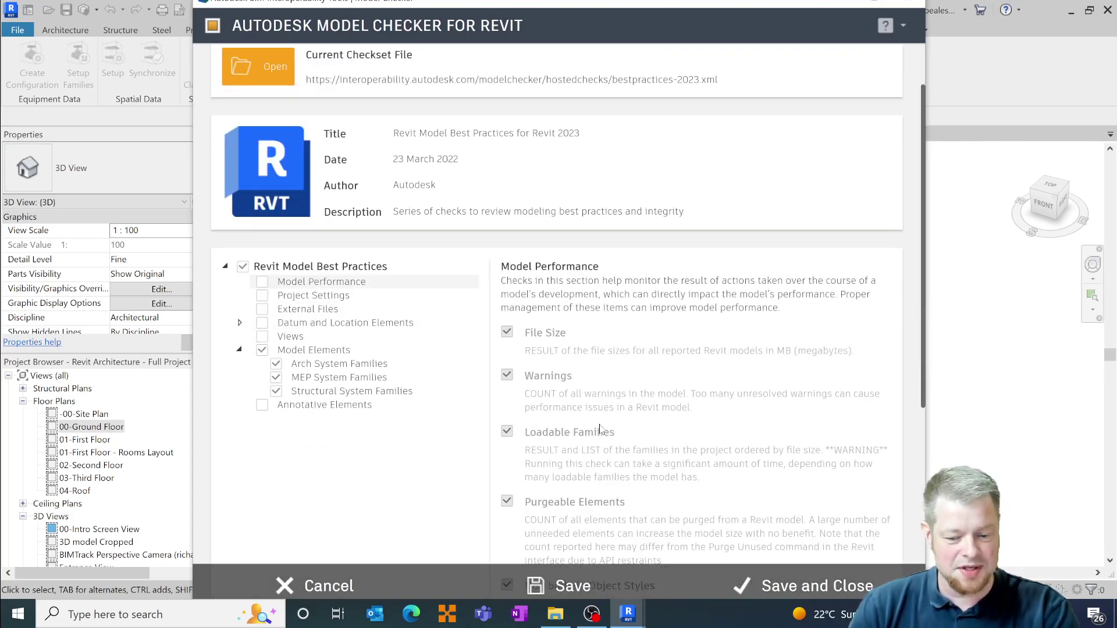
scroll(595, 381, "down", 3)
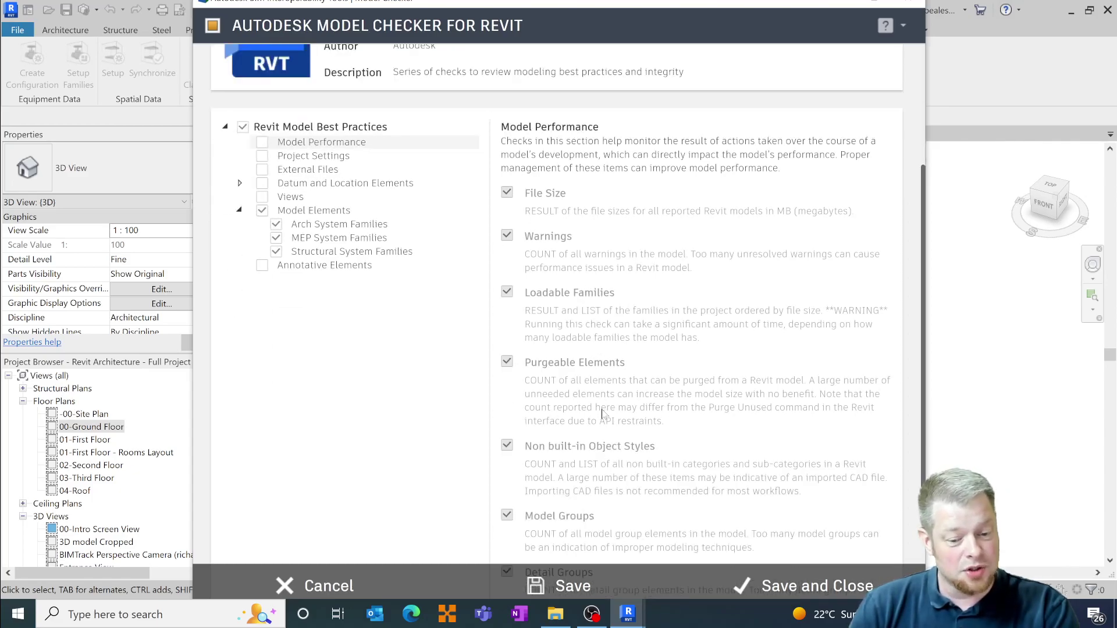
Step: Untick MEP and Structural System Families under Model Elements, then save and close the setup
left_click(318, 212)
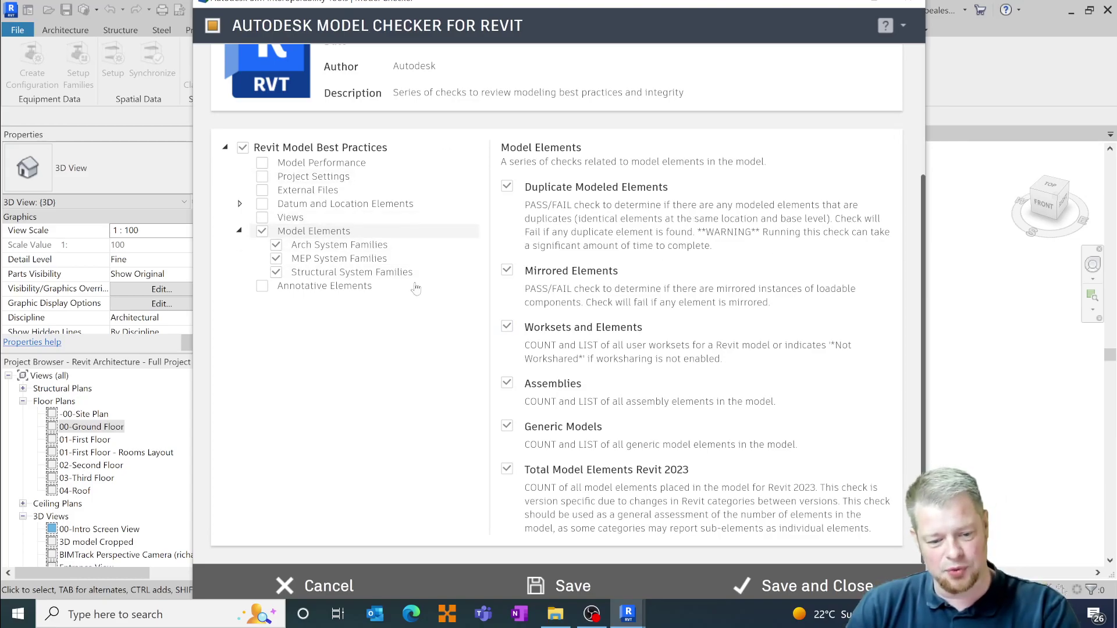
left_click(276, 259)
left_click(276, 272)
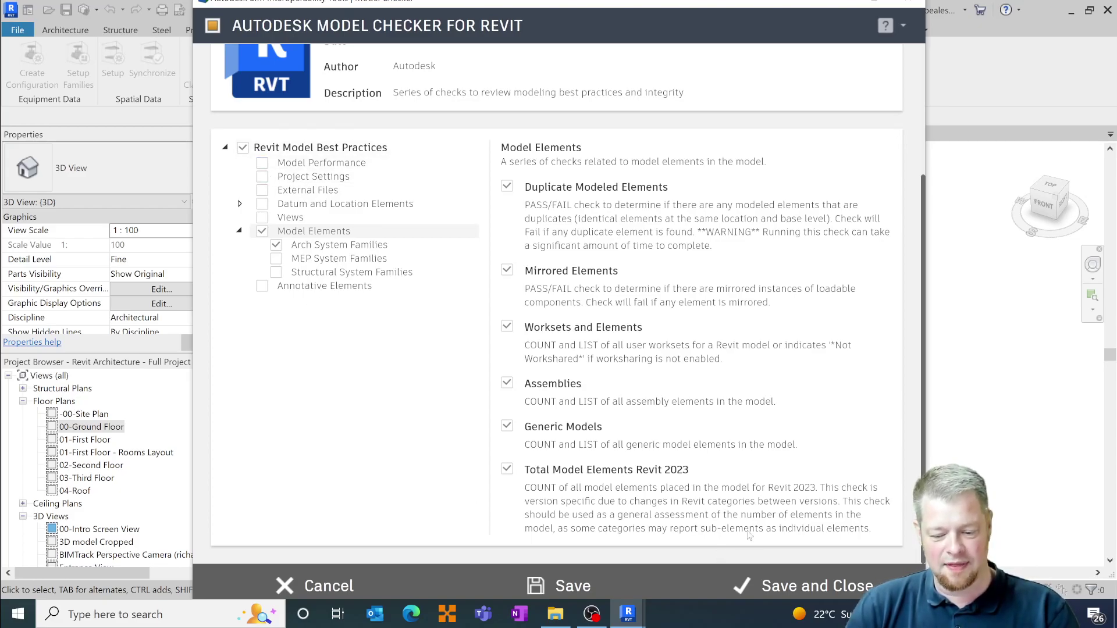
left_click(774, 584)
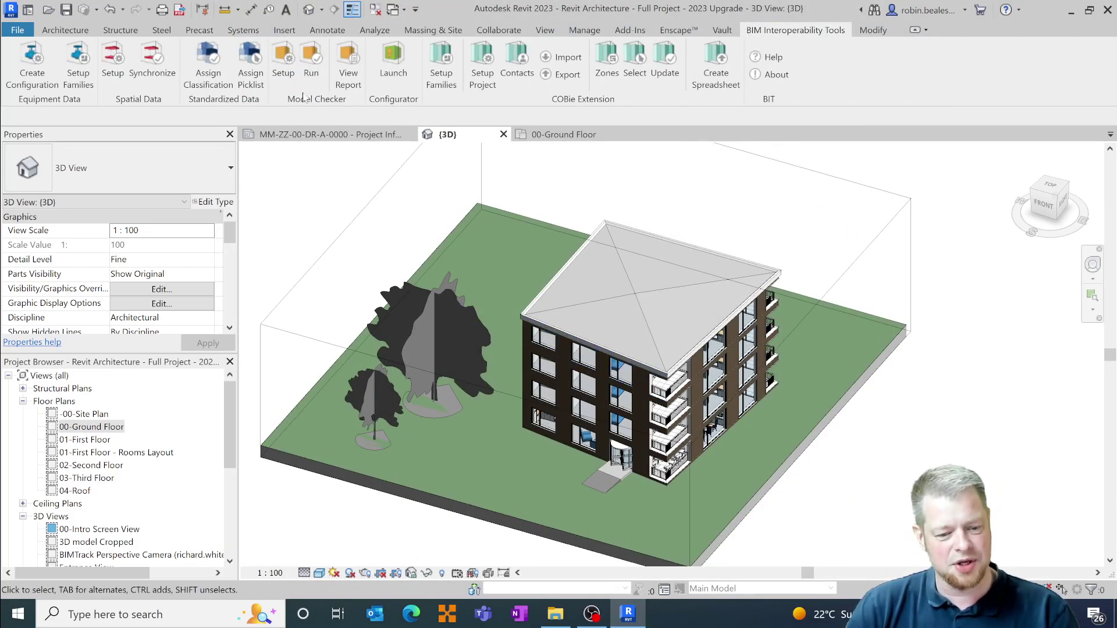
Step: Run the Model Checker report on the current project, producing 97 checks with 2 failures
left_click(312, 64)
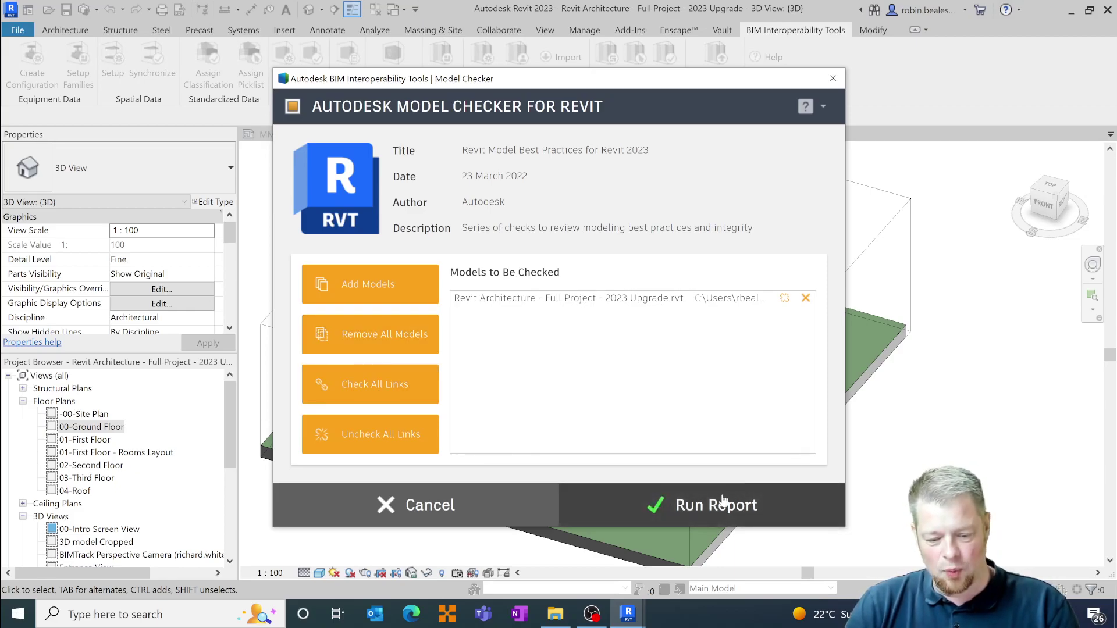
left_click(691, 508)
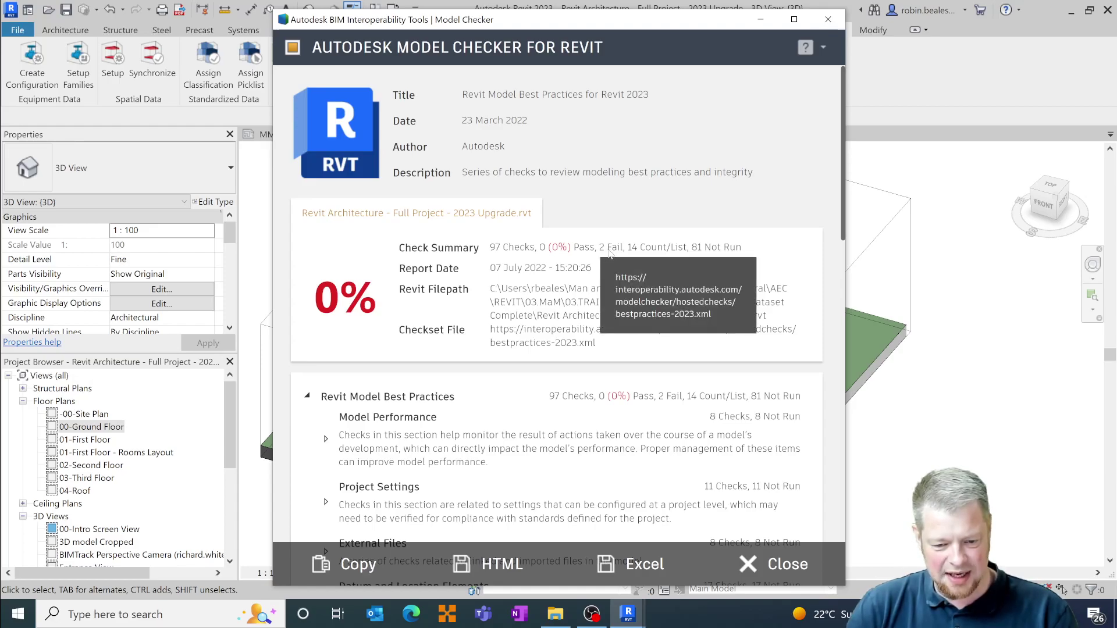
Step: Scroll the report to the Model Elements results, where Duplicate Modeled Elements and Mirrored Elements fail
scroll(576, 326, "down", 5)
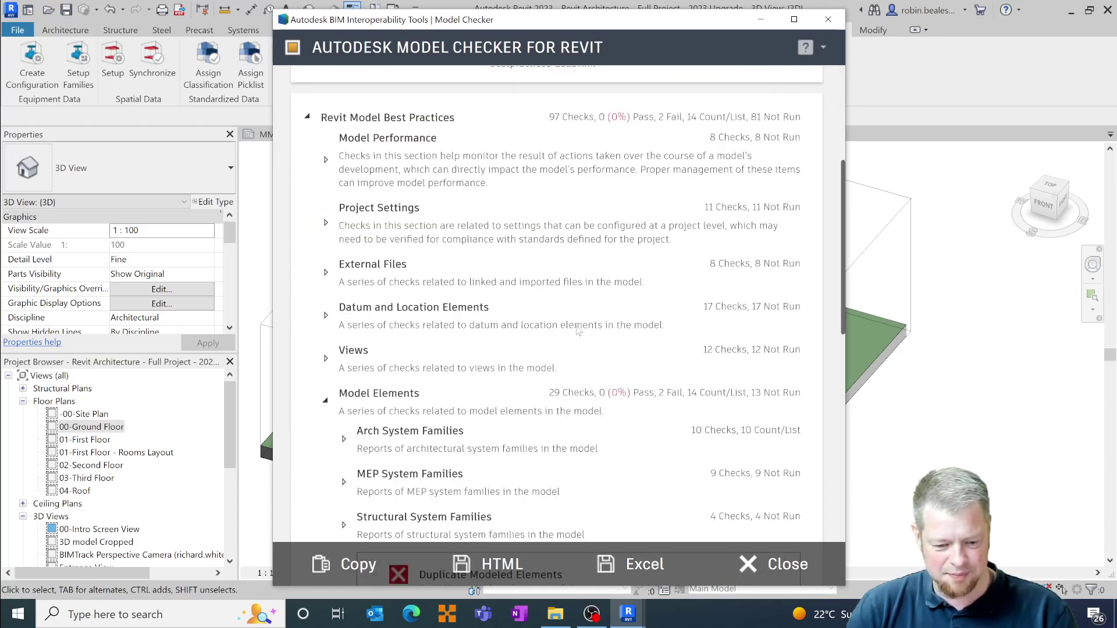
scroll(576, 330, "down", 1)
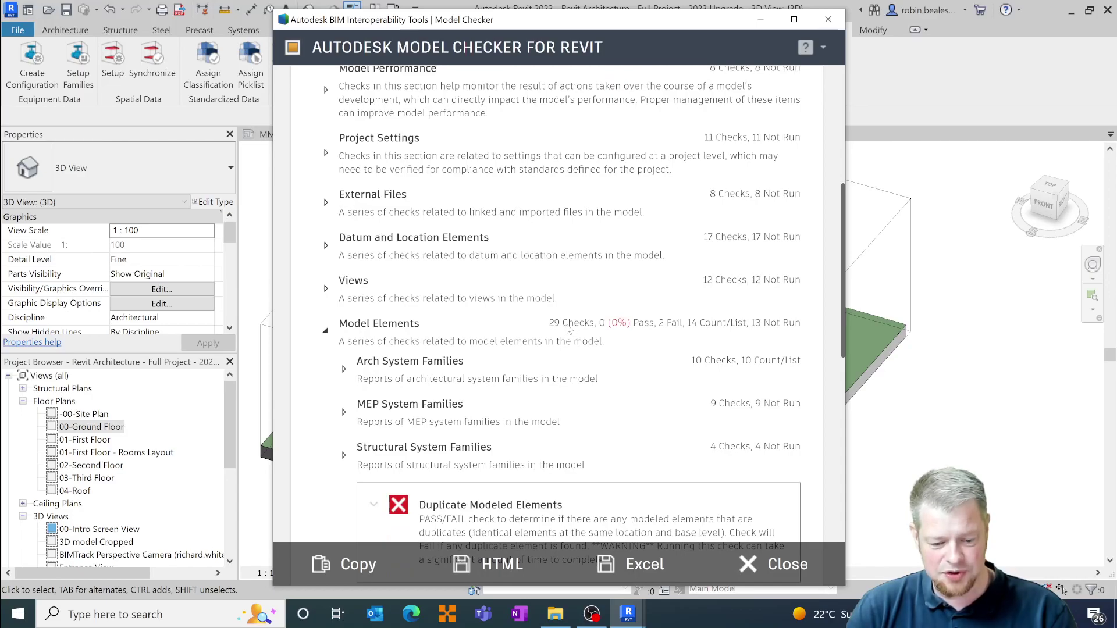
scroll(569, 329, "down", 1)
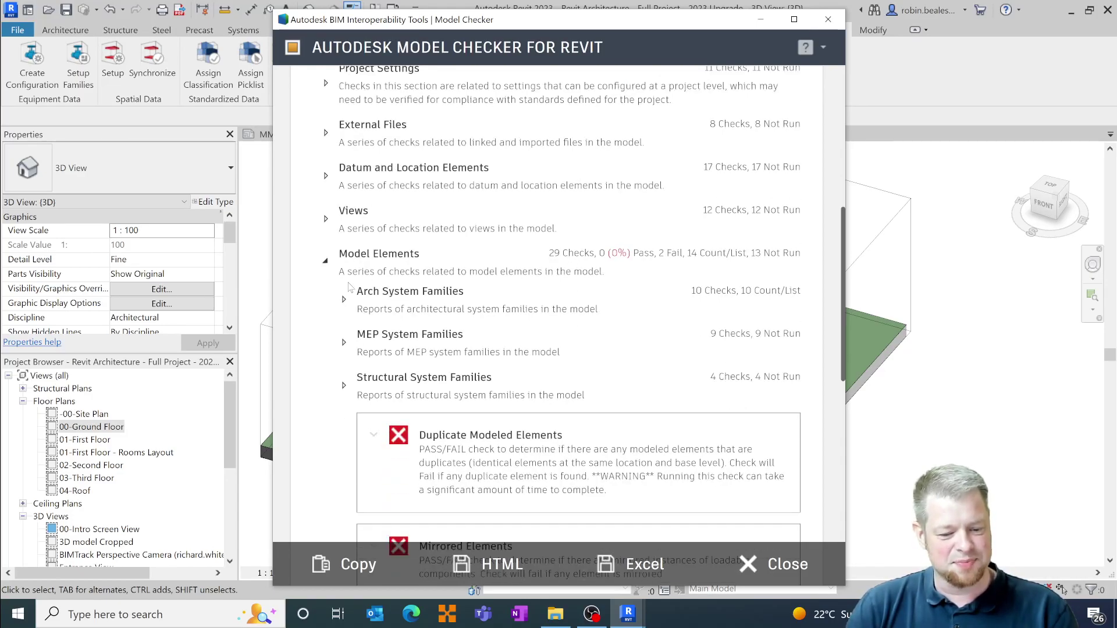
scroll(471, 407, "down", 2)
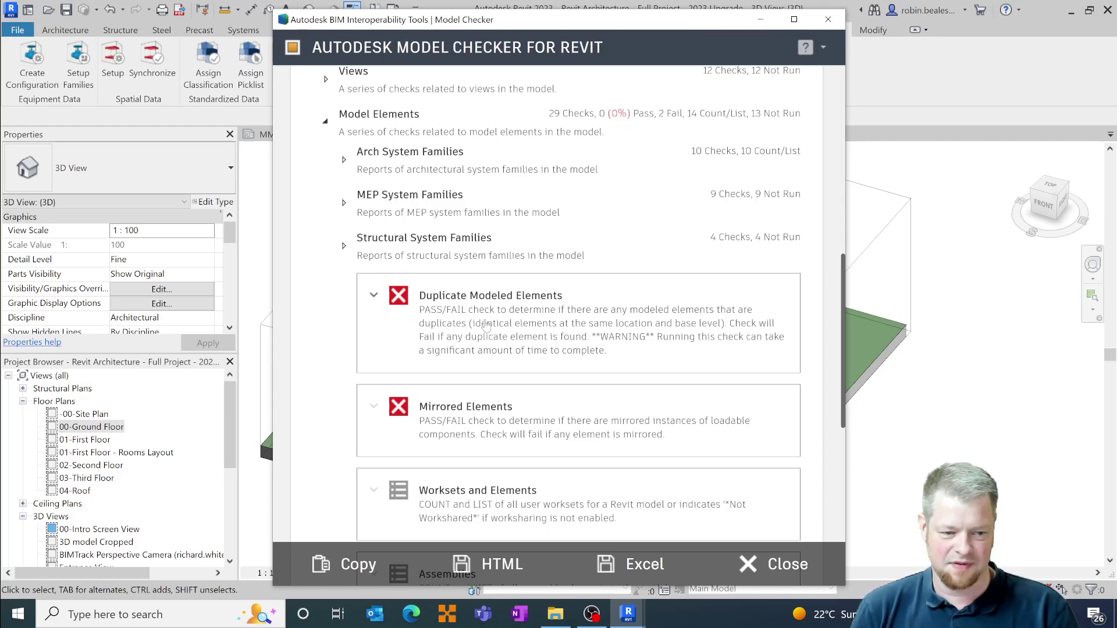
Step: Zoom to the duplicated HighTower_Penny and move the report beside the 00-Ground Floor plan
left_click(374, 296)
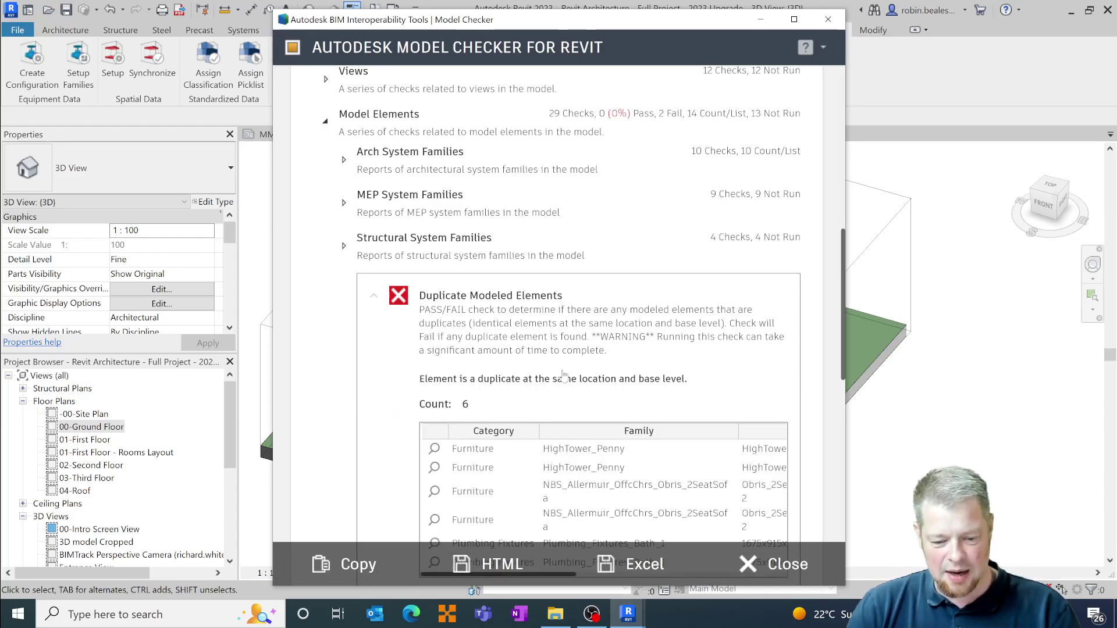
scroll(559, 379, "down", 3)
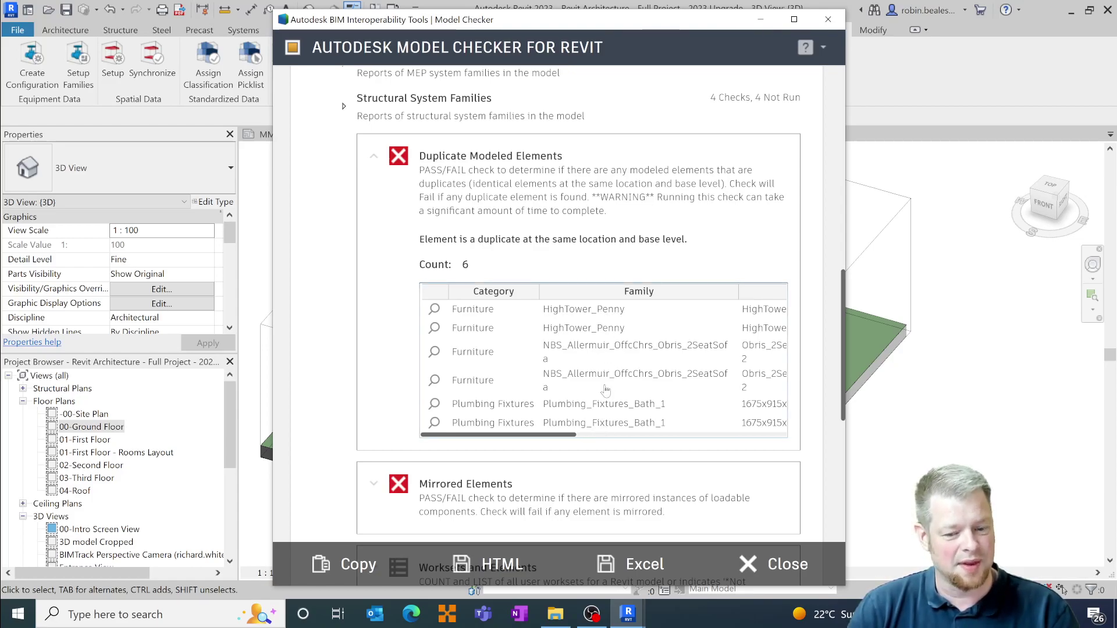
left_click(433, 310)
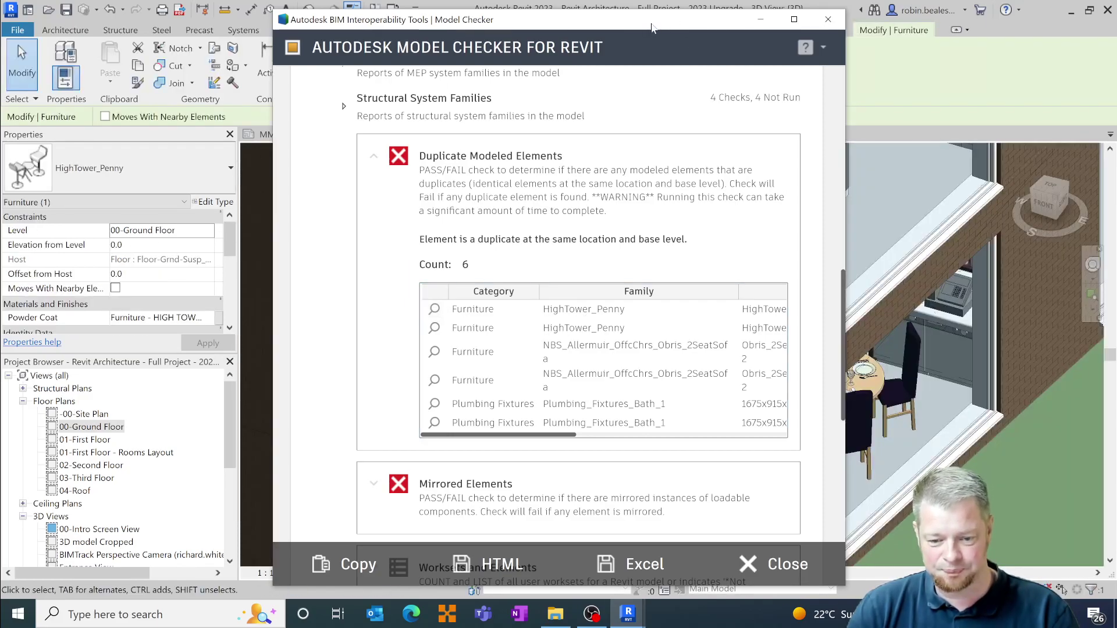
left_click_drag(631, 27, 441, 174)
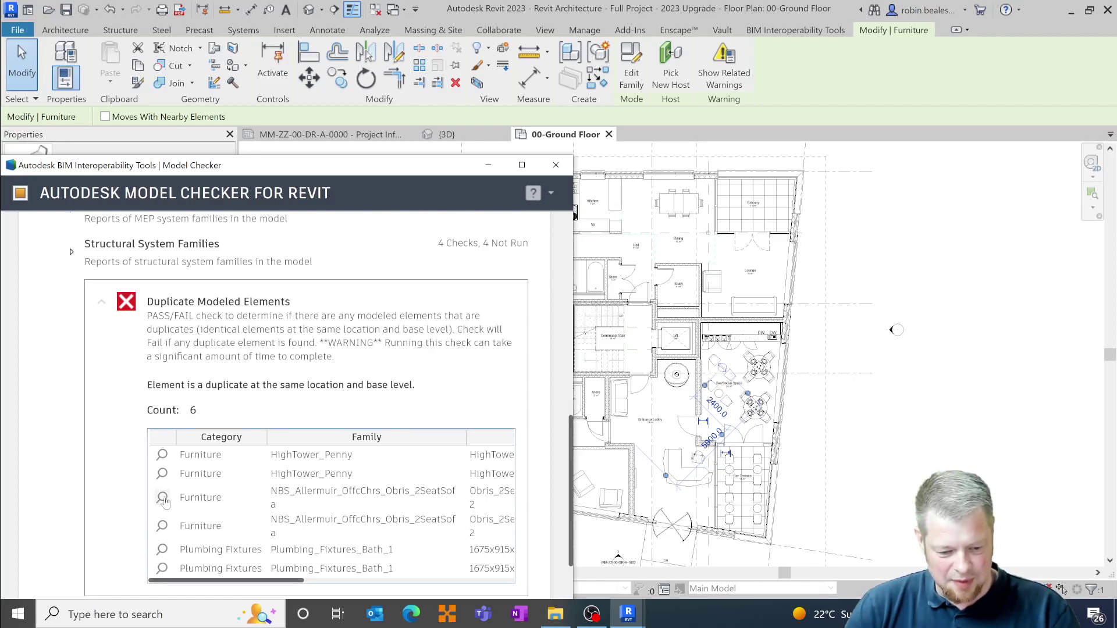
Step: Zoom the plan to the duplicated Obris sofa, then the Bath_1 bath, and move the report window up
left_click(162, 498)
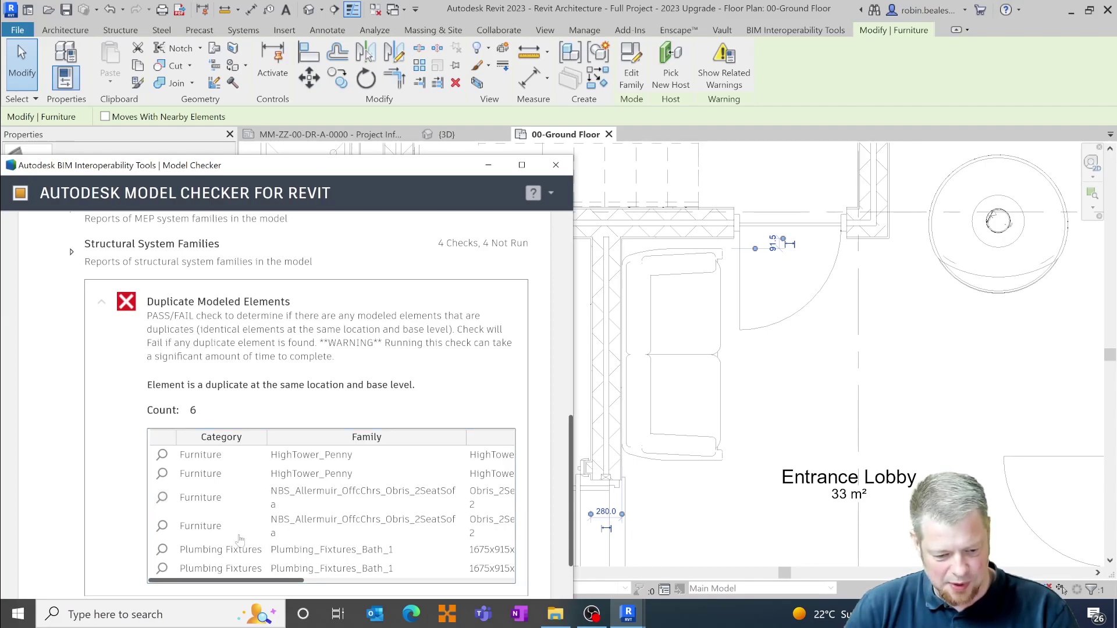
left_click(162, 550)
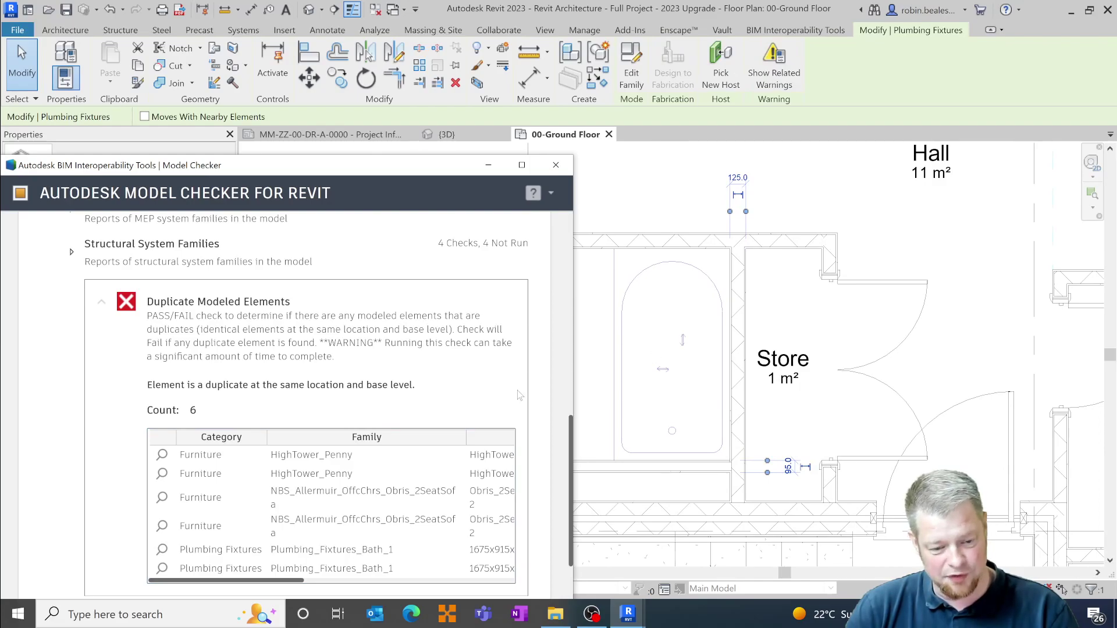
left_click_drag(352, 171, 442, 50)
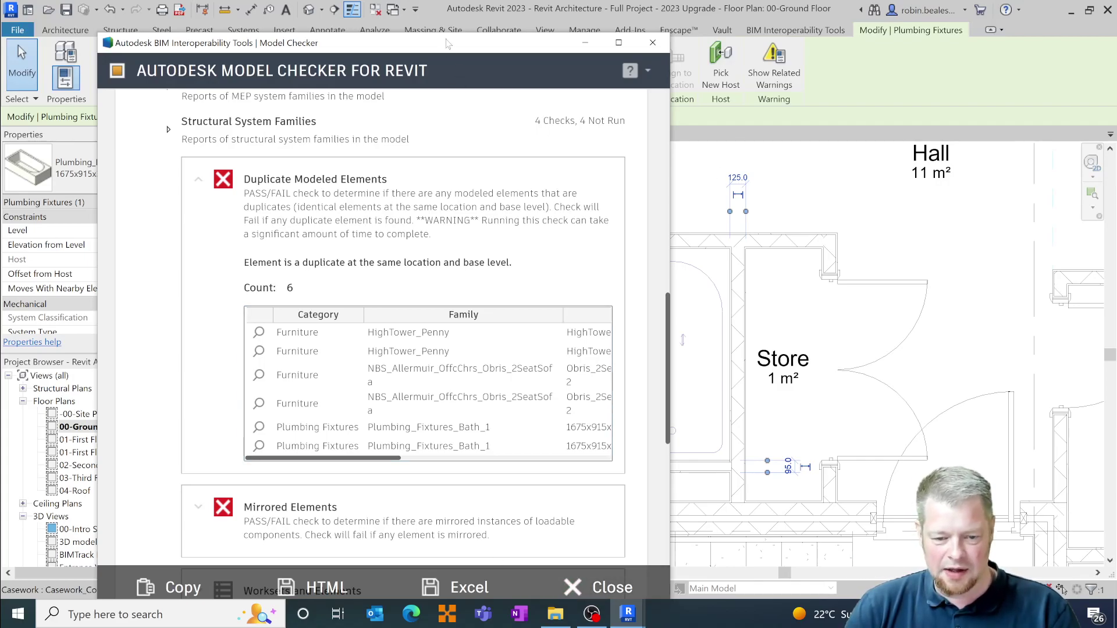
left_click_drag(448, 44, 443, 24)
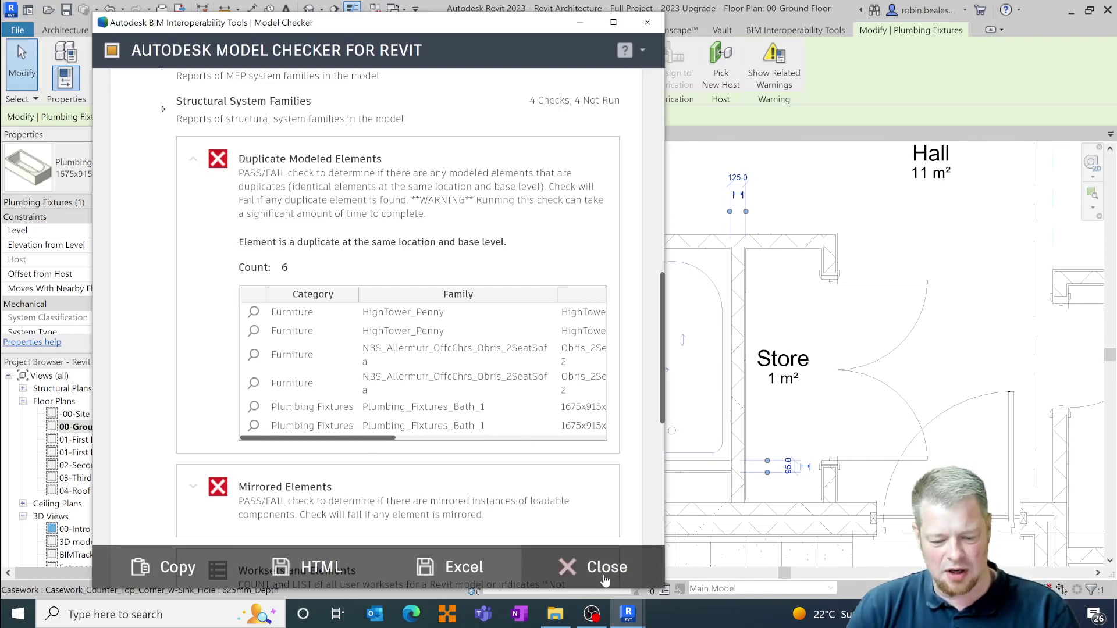
Step: Close the Model Checker report and delete the duplicate bath from the ground floor plan
left_click(605, 568)
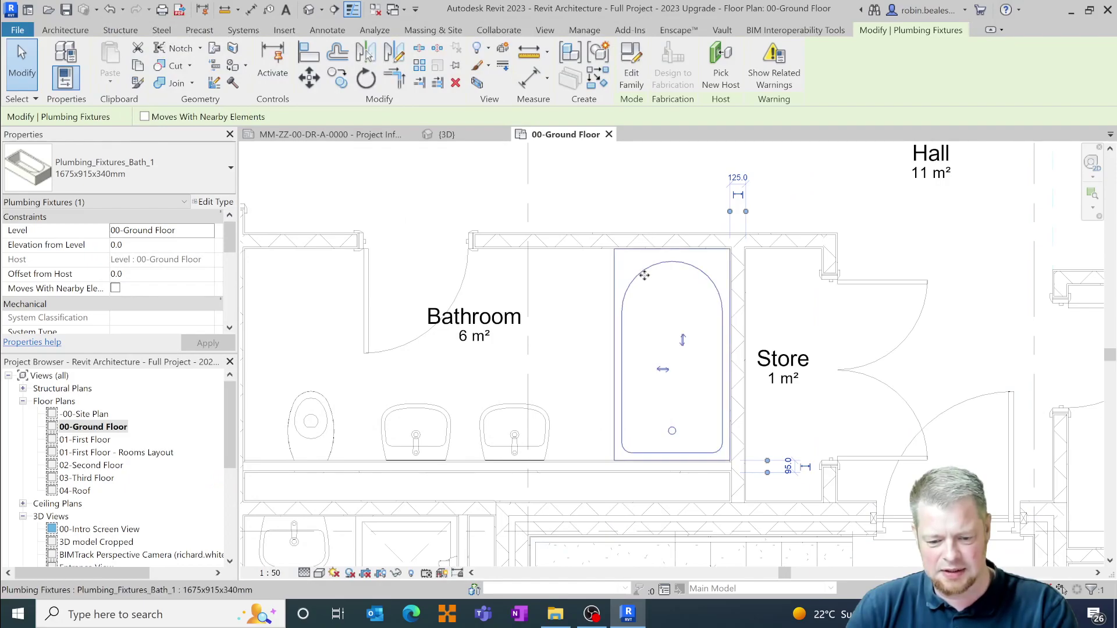
key("Escape")
left_click(644, 279)
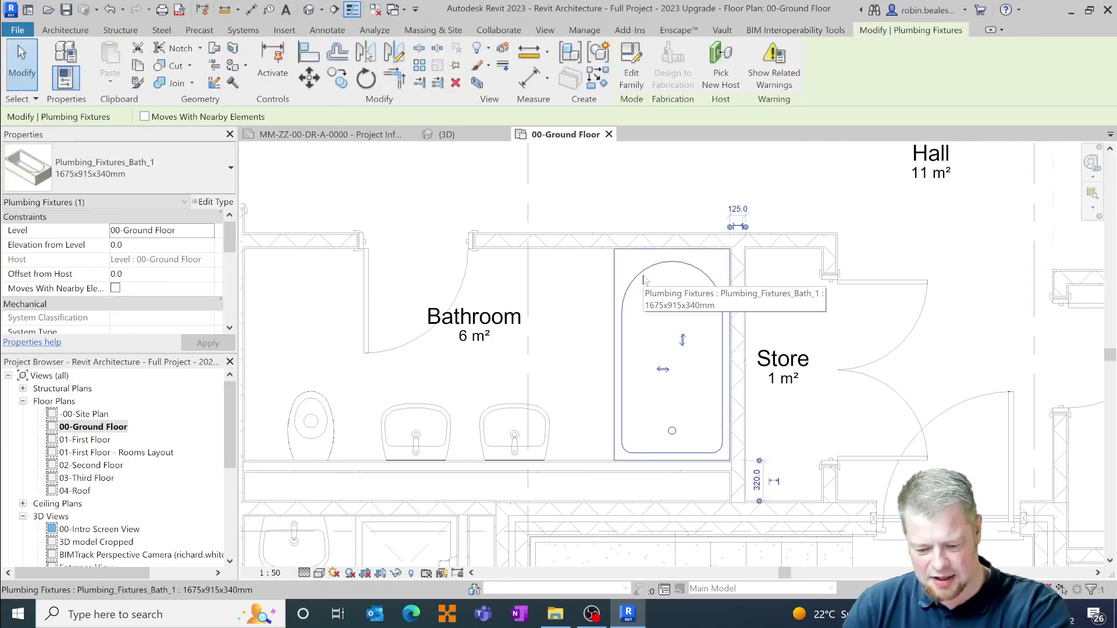
key("Escape")
Step: Pan to the Entrance Lobby and delete the duplicate sofa
scroll(644, 279, "down", 5)
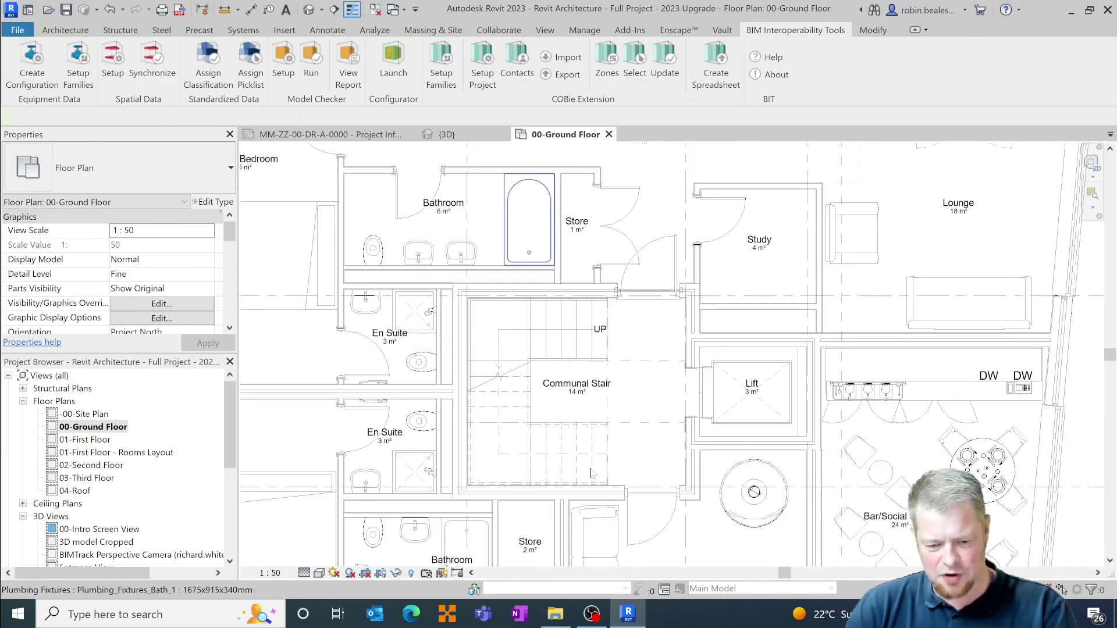
middle_click_drag(591, 473, 654, 298)
left_click(671, 386)
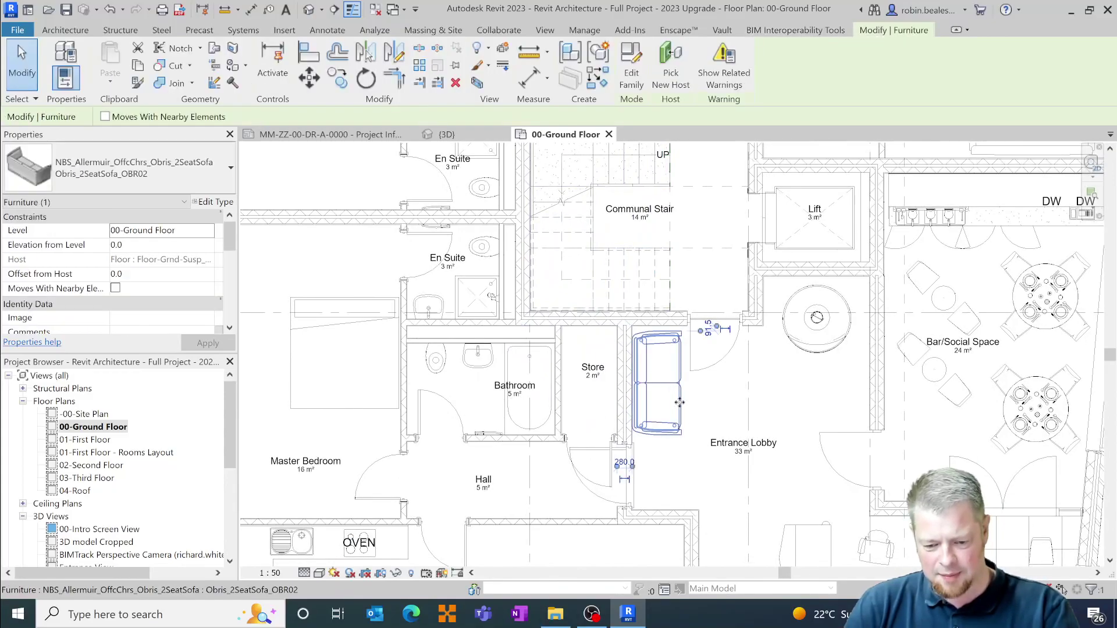
key("Escape")
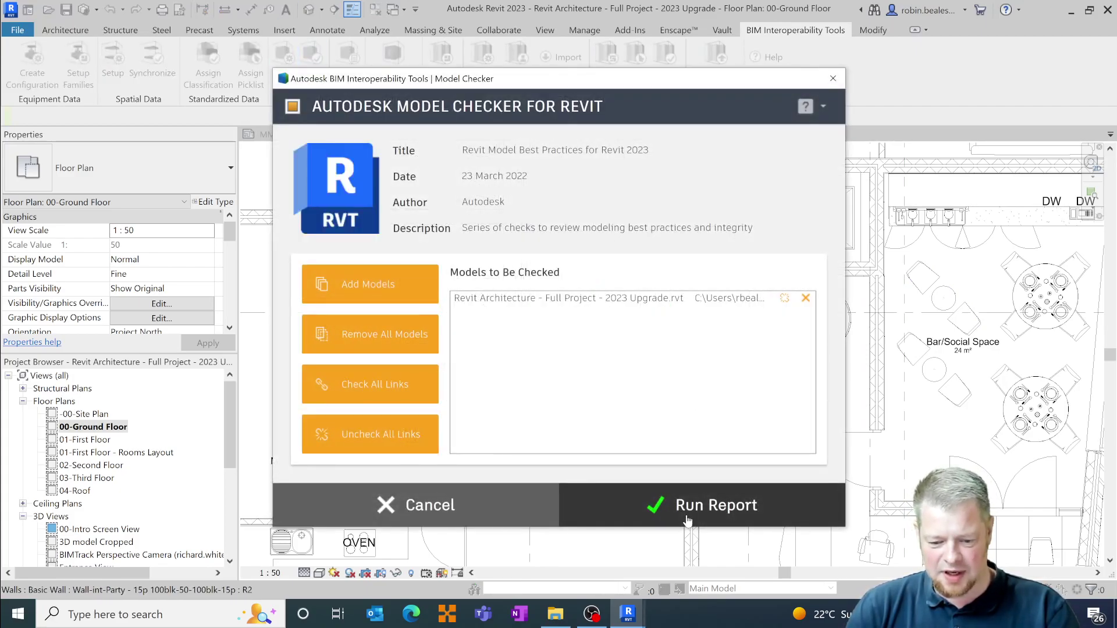
Step: Rerun the report and expand Duplicate Modeled Elements, now only the 2 HighTower_Penny duplicates
left_click(704, 515)
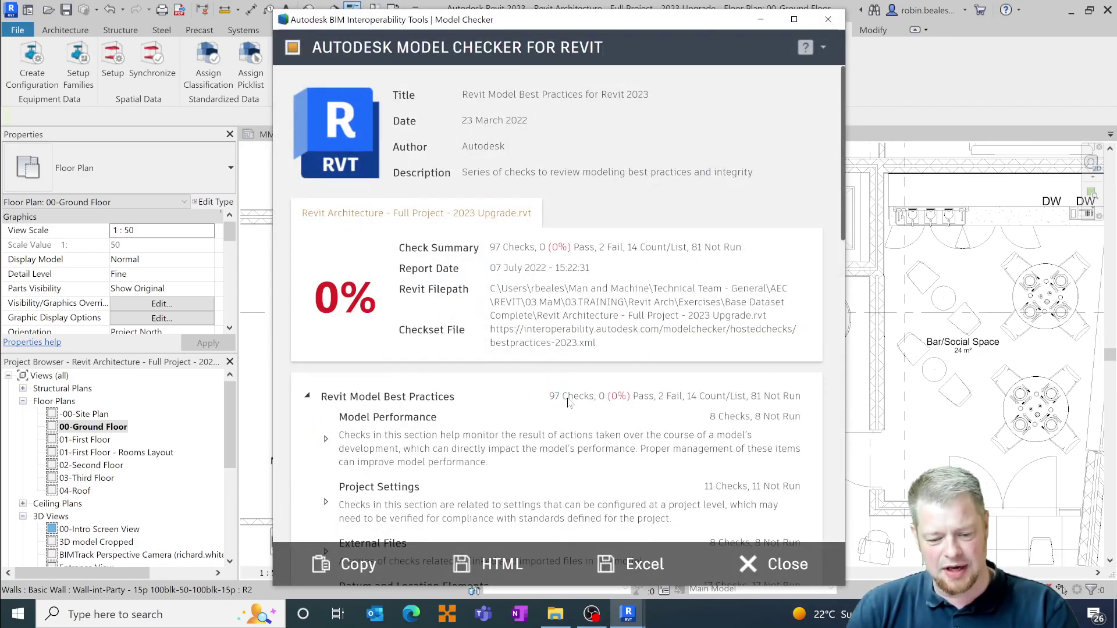
scroll(568, 403, "down", 1)
scroll(569, 403, "down", 10)
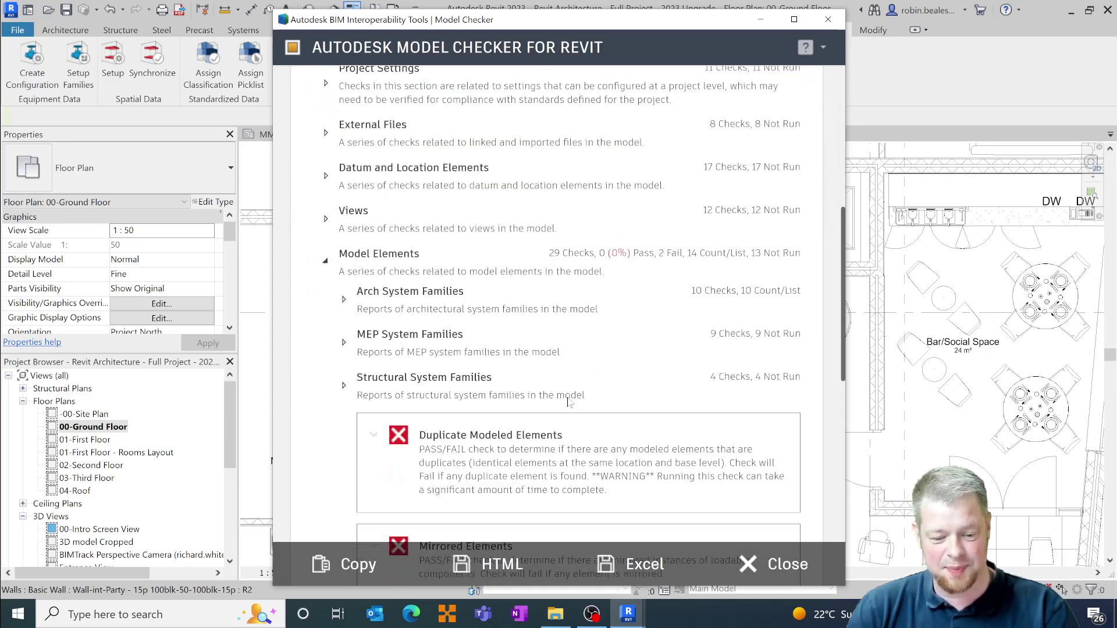
left_click(374, 295)
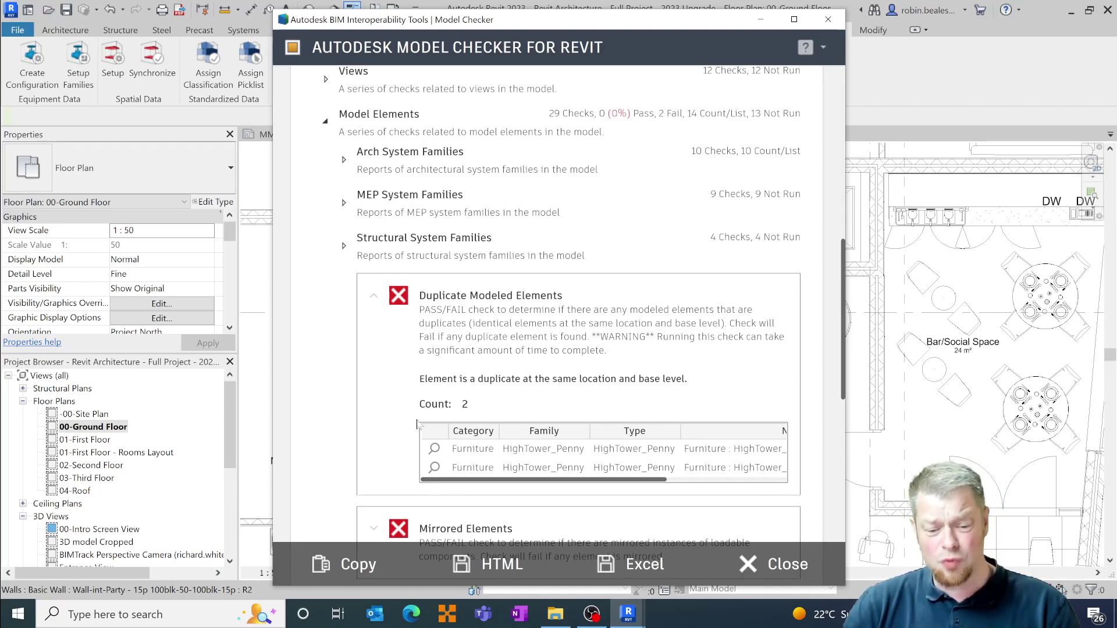
left_click(788, 564)
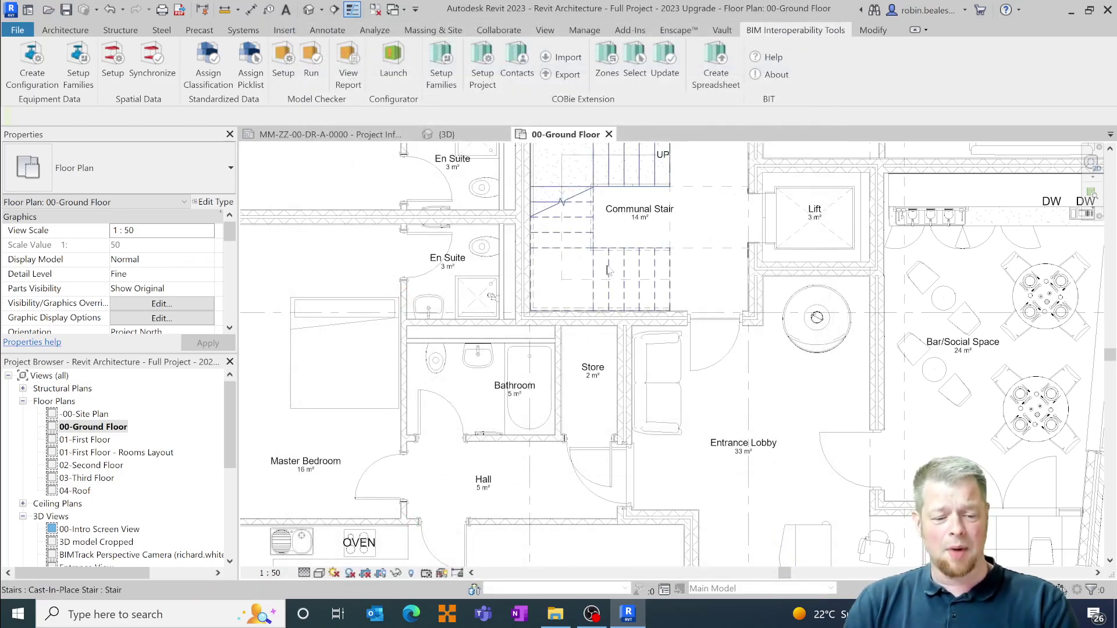